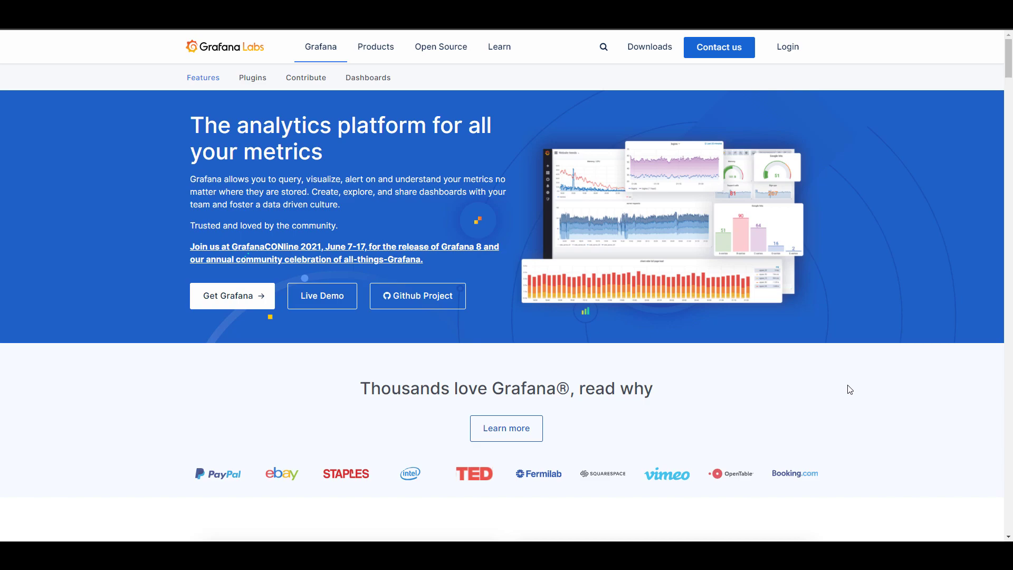
# - Launch Docker from the DSM main menu
pyautogui.scroll(-6, 849, 390)
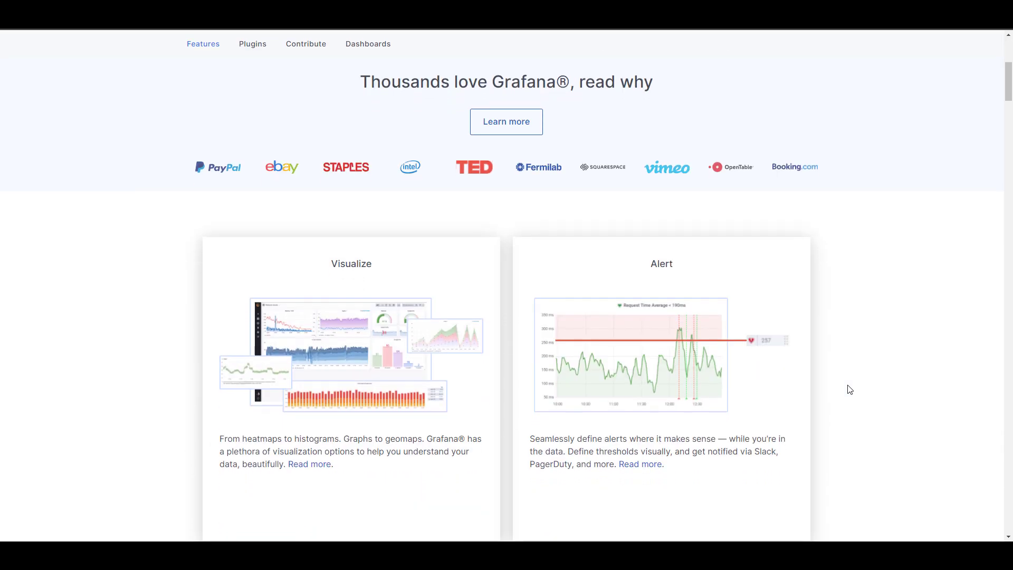
pyautogui.scroll(-2, 865, 386)
pyautogui.scroll(-2, 865, 386)
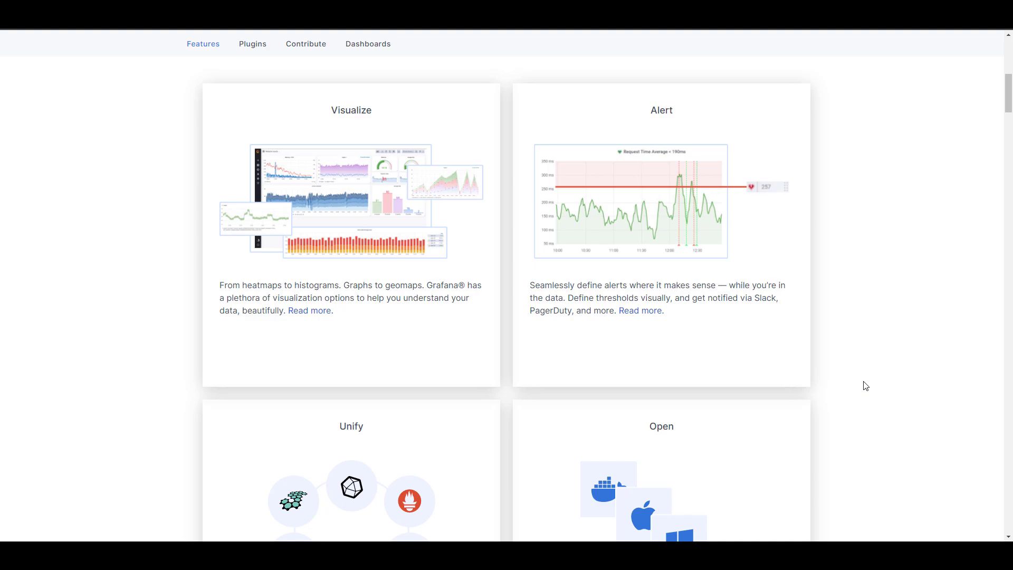
pyautogui.scroll(-2, 866, 385)
pyautogui.scroll(2, 865, 385)
pyautogui.scroll(-10, 866, 386)
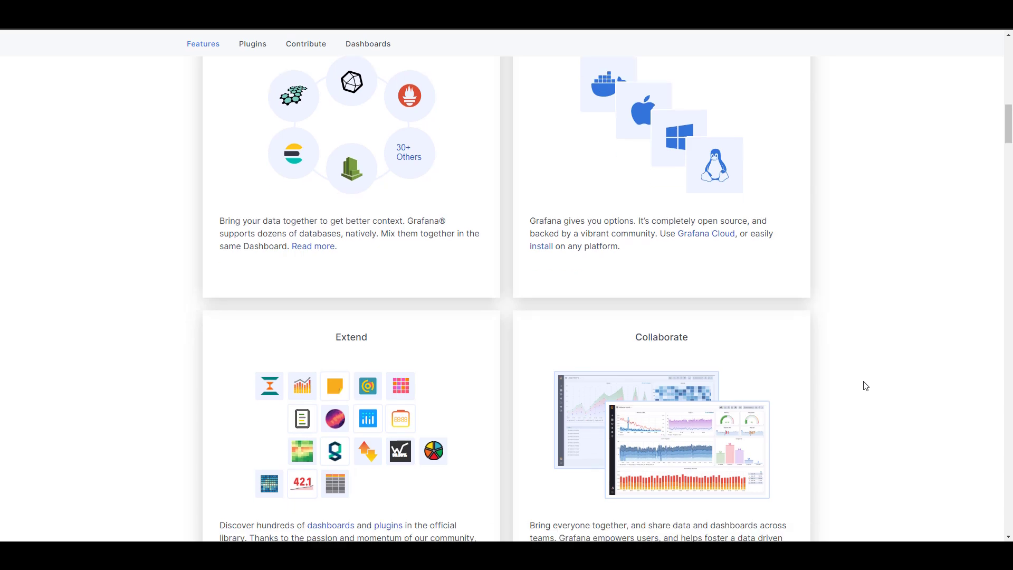
pyautogui.scroll(-9, 865, 386)
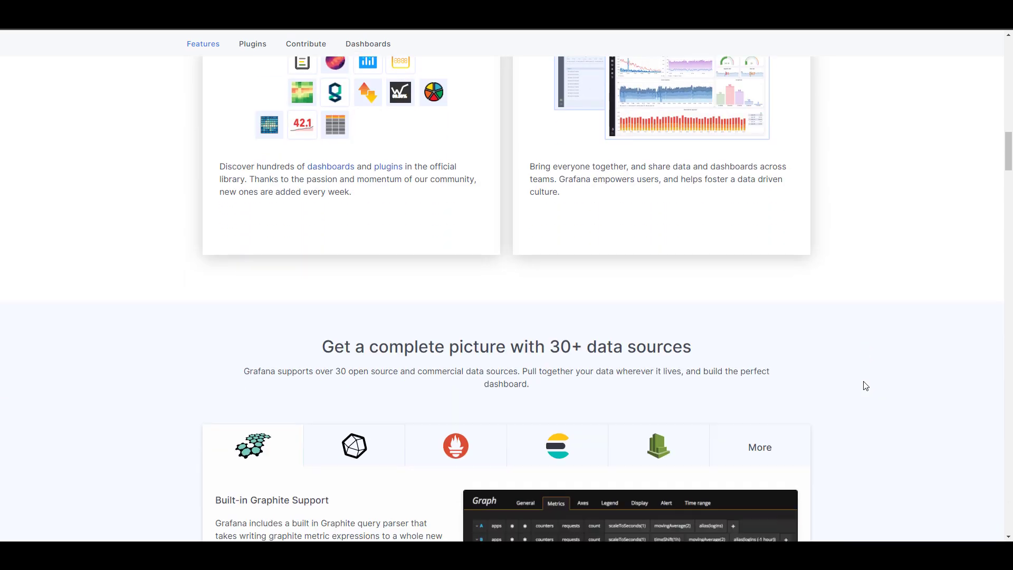
pyautogui.scroll(-4, 865, 385)
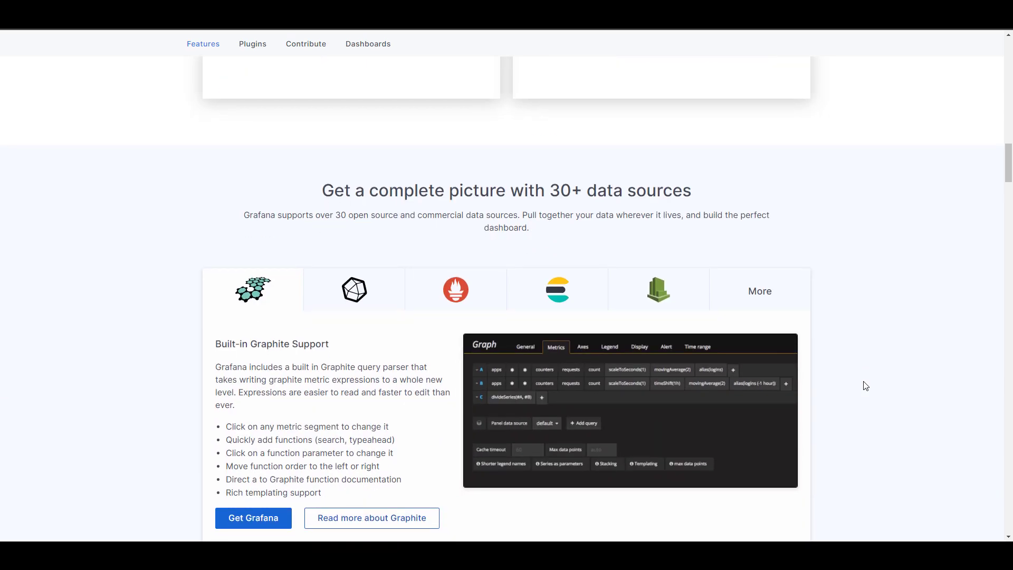
pyautogui.scroll(-2, 866, 386)
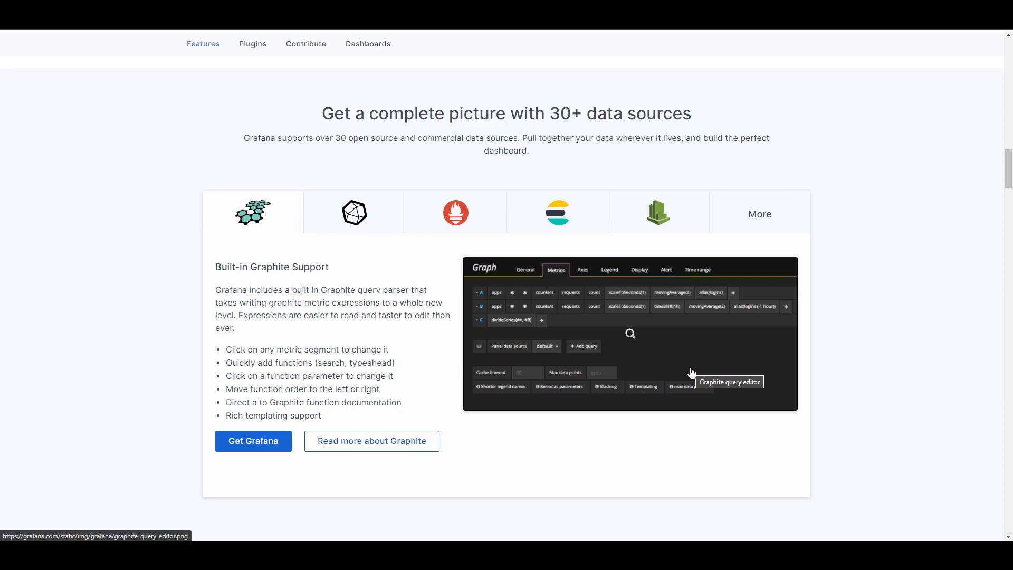
pyautogui.scroll(-15, 691, 373)
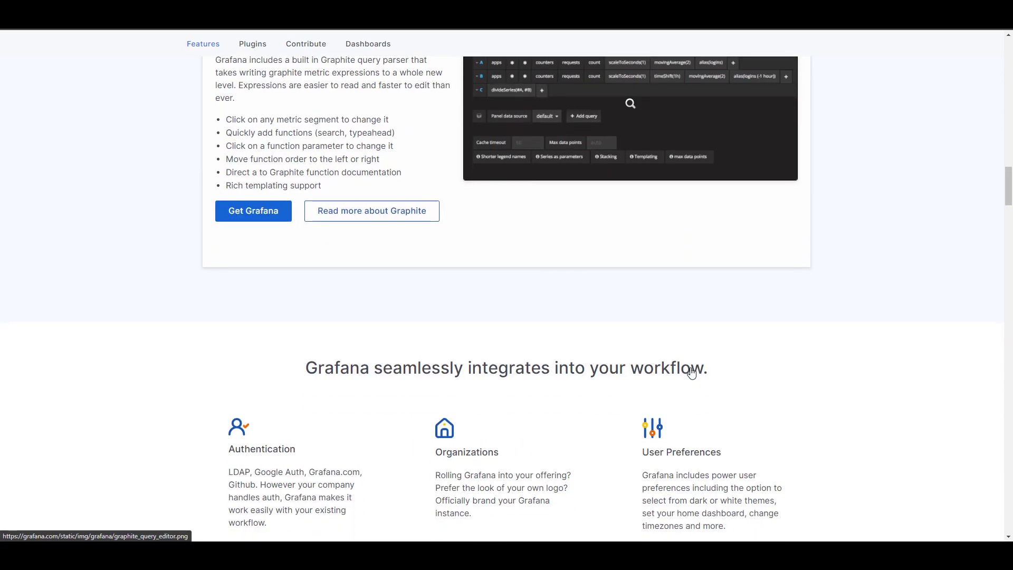
pyautogui.scroll(-3, 691, 372)
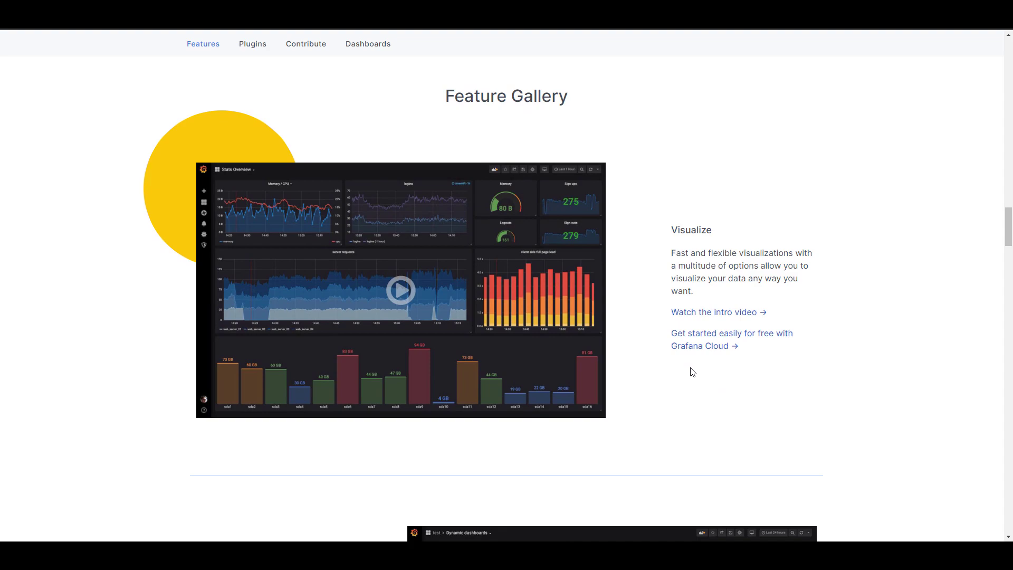
pyautogui.moveTo(574, 347)
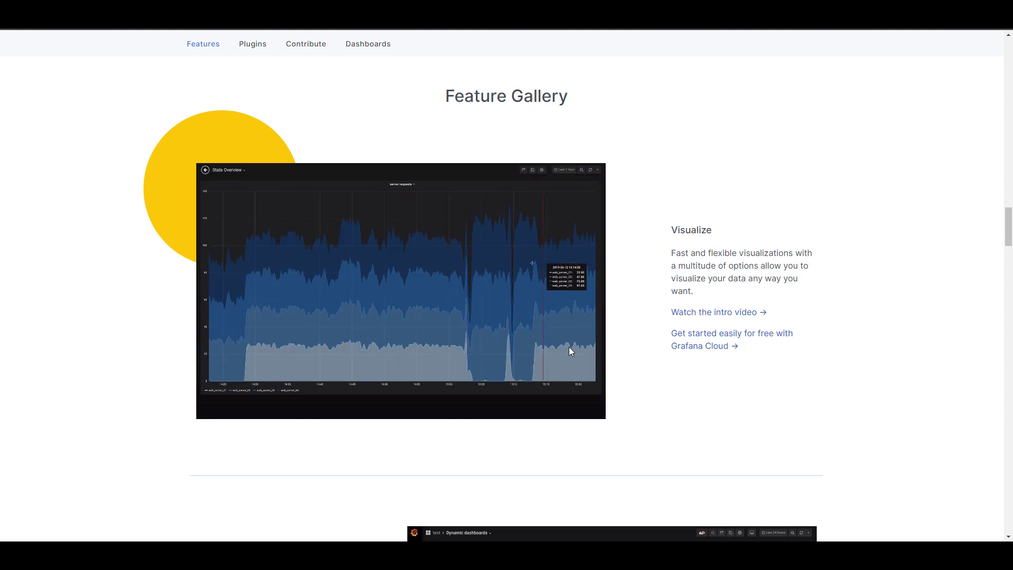
pyautogui.scroll(-2, 775, 361)
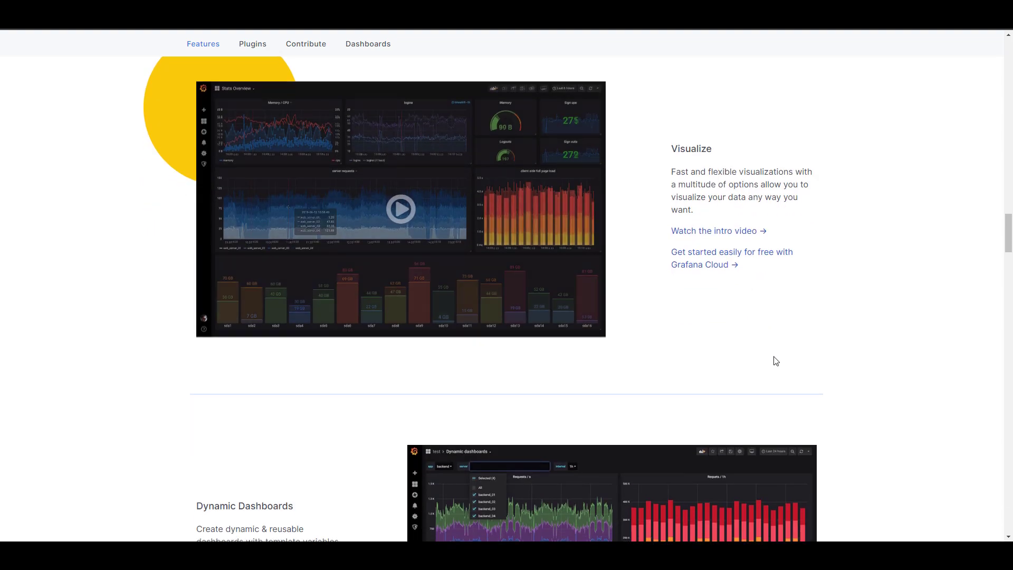
pyautogui.scroll(-4, 775, 361)
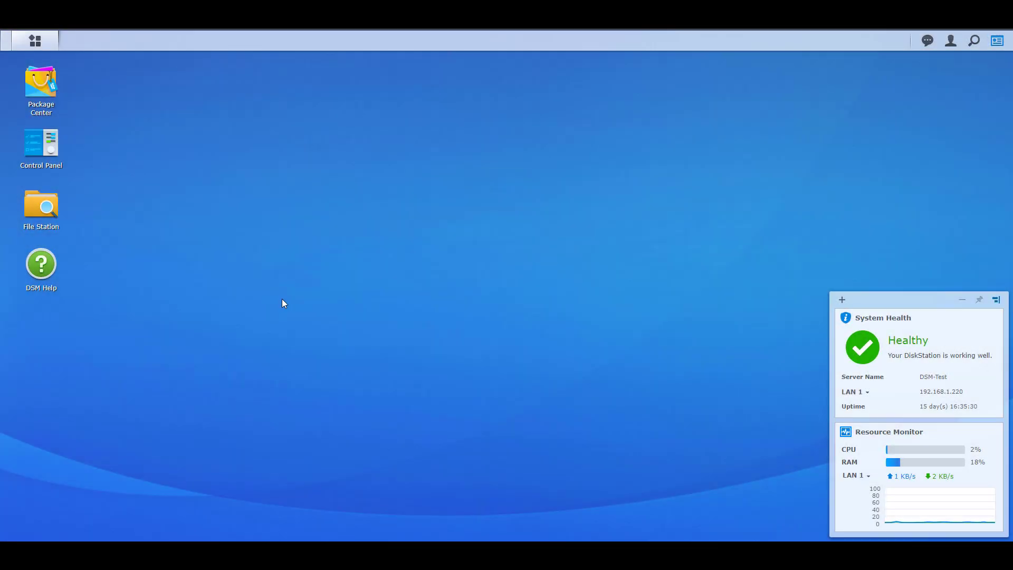
pyautogui.click(34, 40)
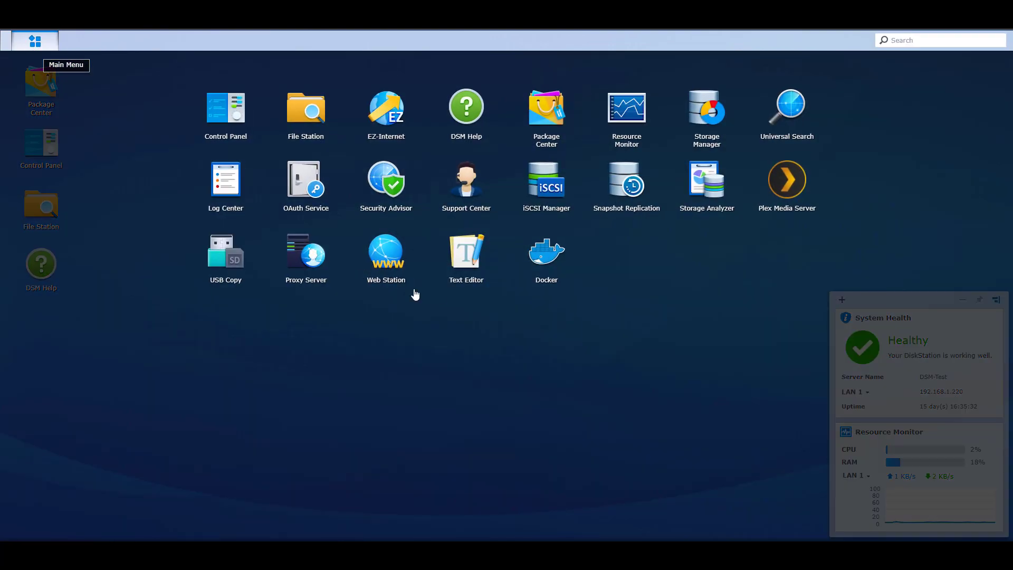
pyautogui.click(530, 263)
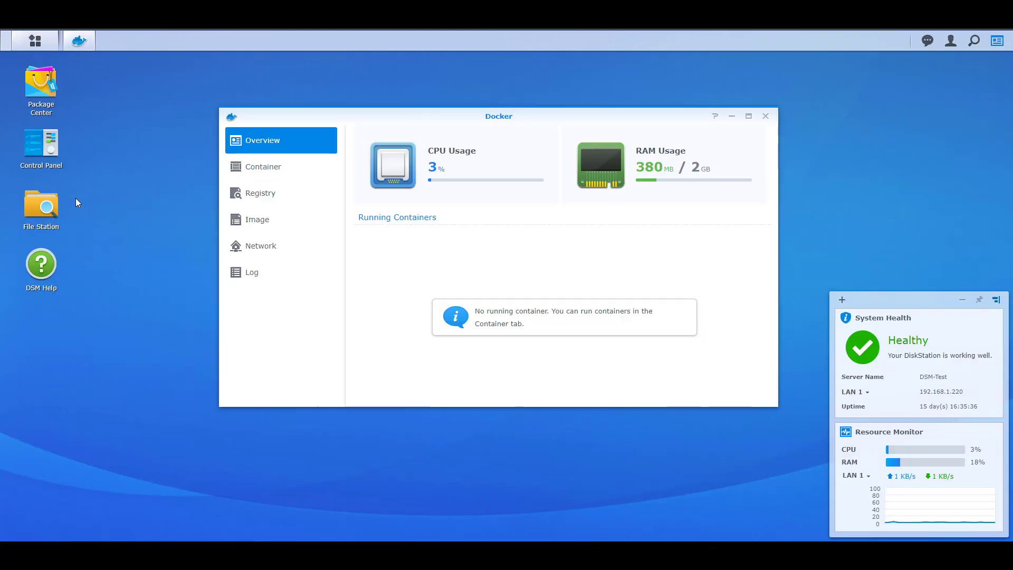
# - In File Station, create a folder named grafana inside the docker shared folder
pyautogui.click(45, 211)
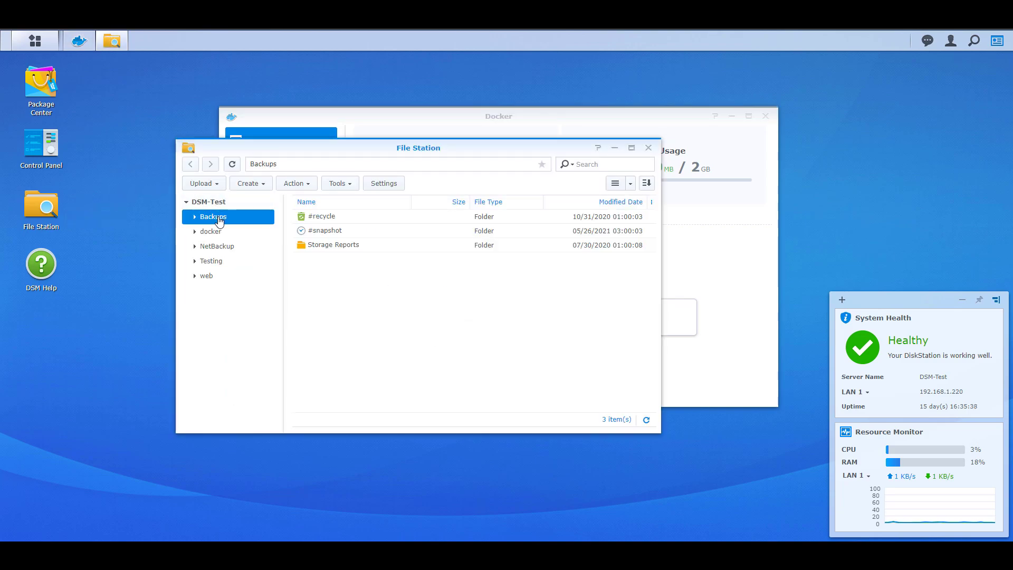
pyautogui.click(211, 232)
pyautogui.rightClick(328, 254)
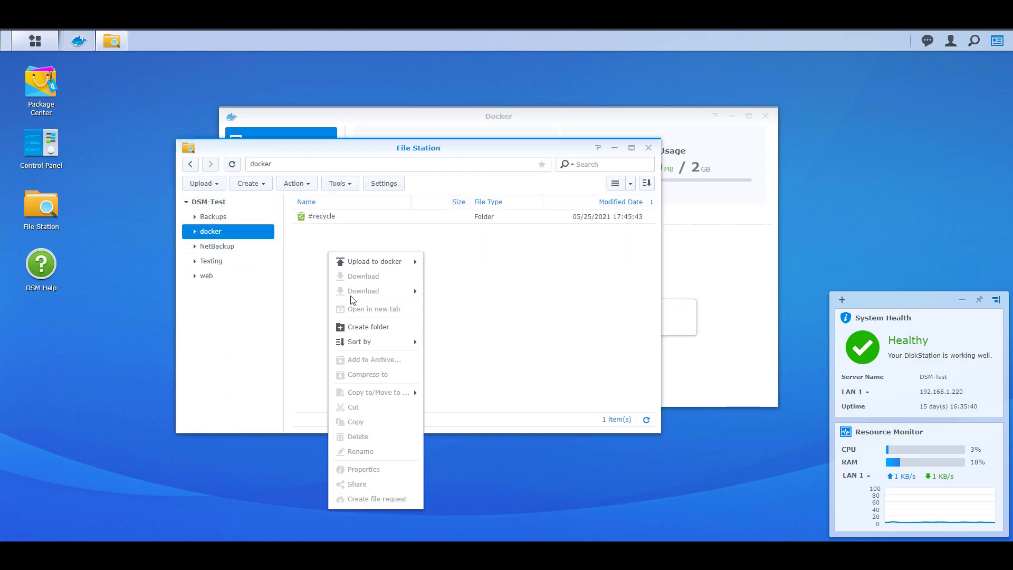
pyautogui.click(375, 330)
pyautogui.write('grafana')
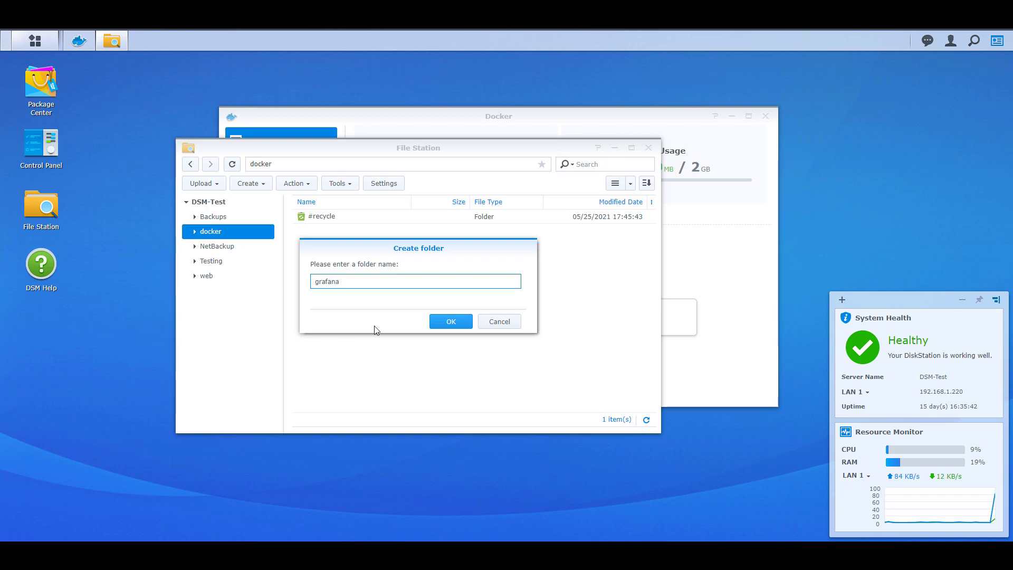
pyautogui.click(444, 323)
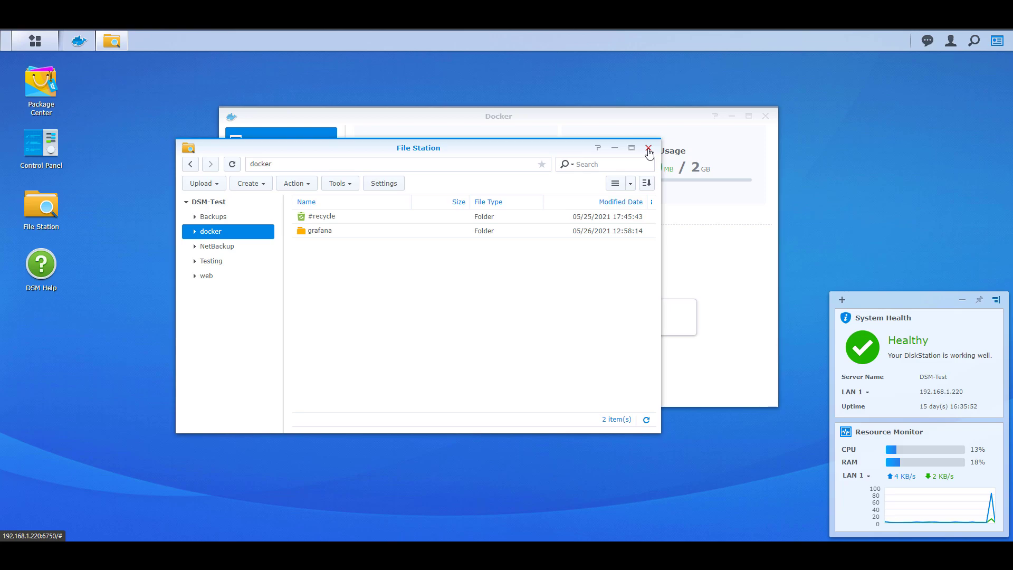
pyautogui.click(648, 149)
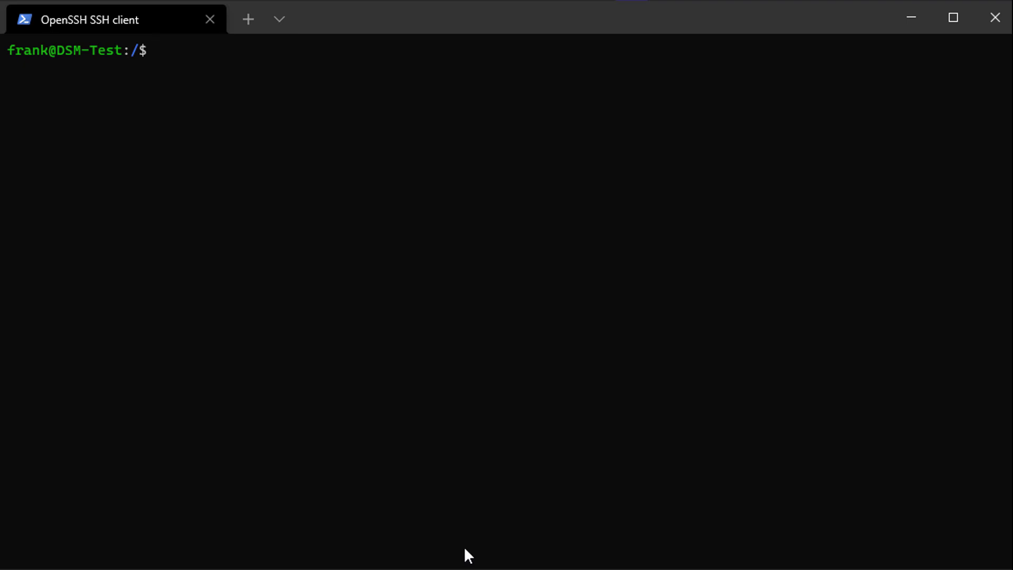
# - Run sudo chown -R 472:472 /volume1/docker/grafana at the SSH prompt
pyautogui.write('sudo chown -R 472:472 /volume1/docker/grafana')
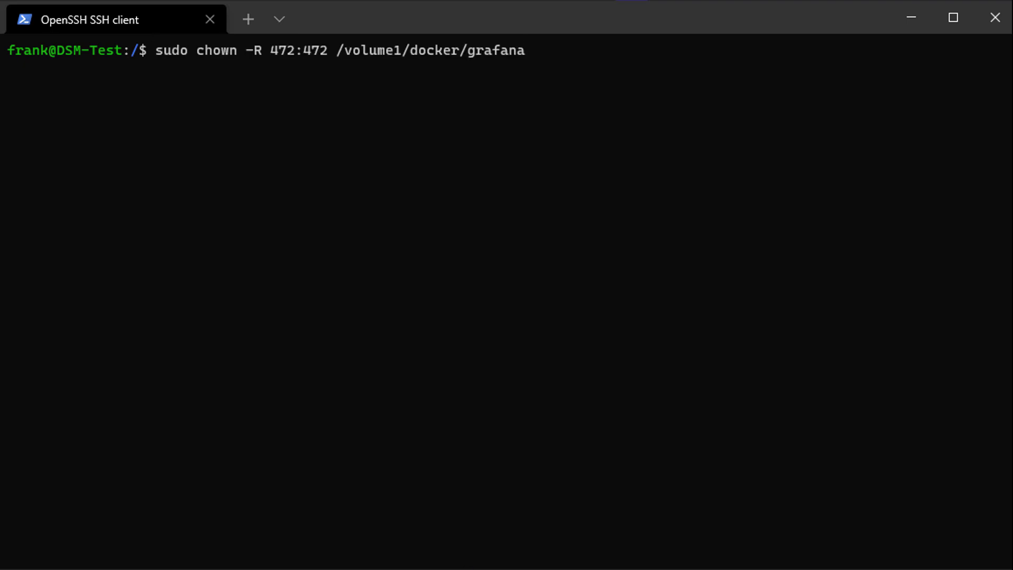
pyautogui.press('Return')
pyautogui.press('Return')
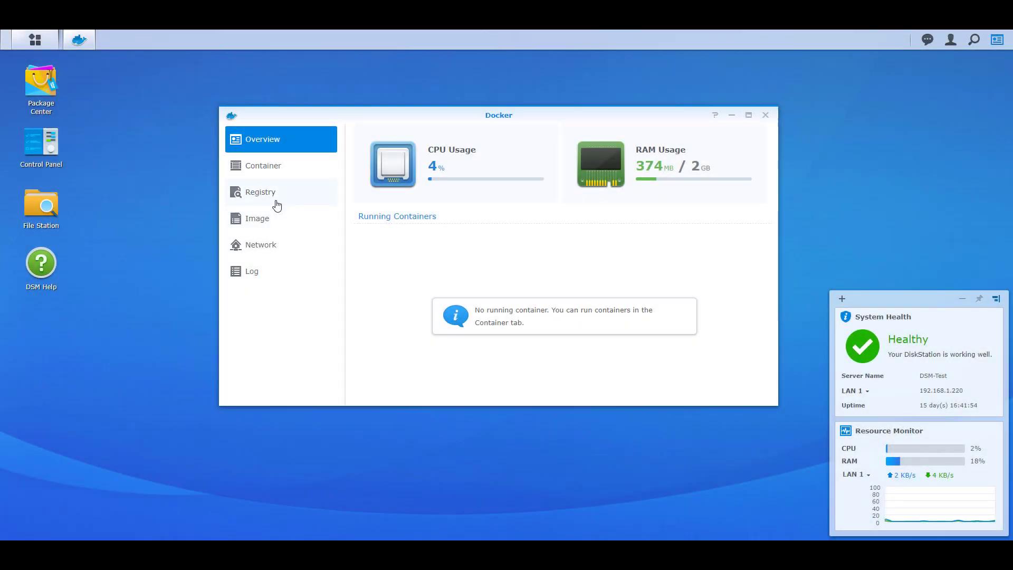
# - Download the official grafana/grafana image with the latest tag from the Docker registry
pyautogui.click(273, 200)
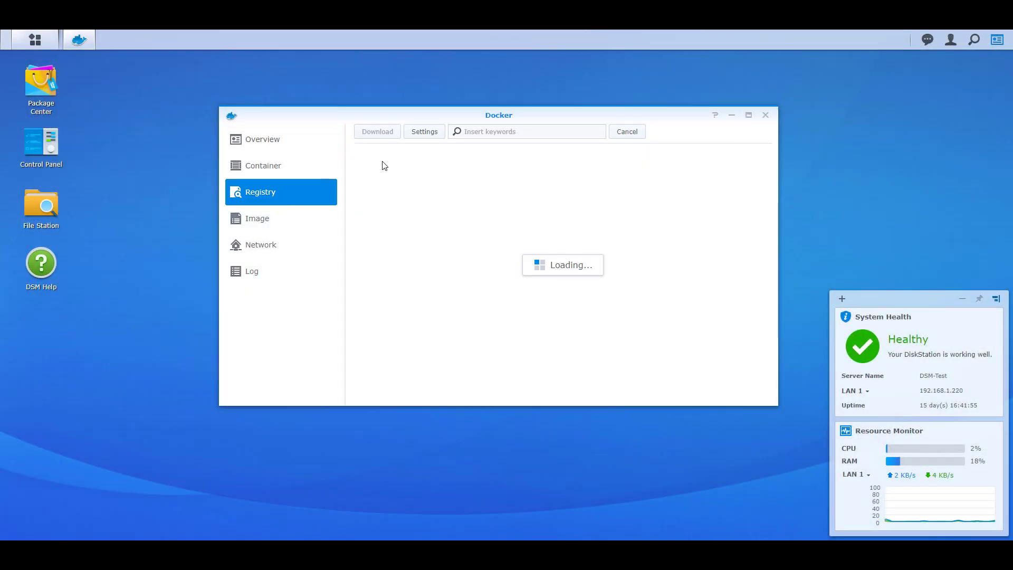
pyautogui.click(496, 131)
pyautogui.write('grafana')
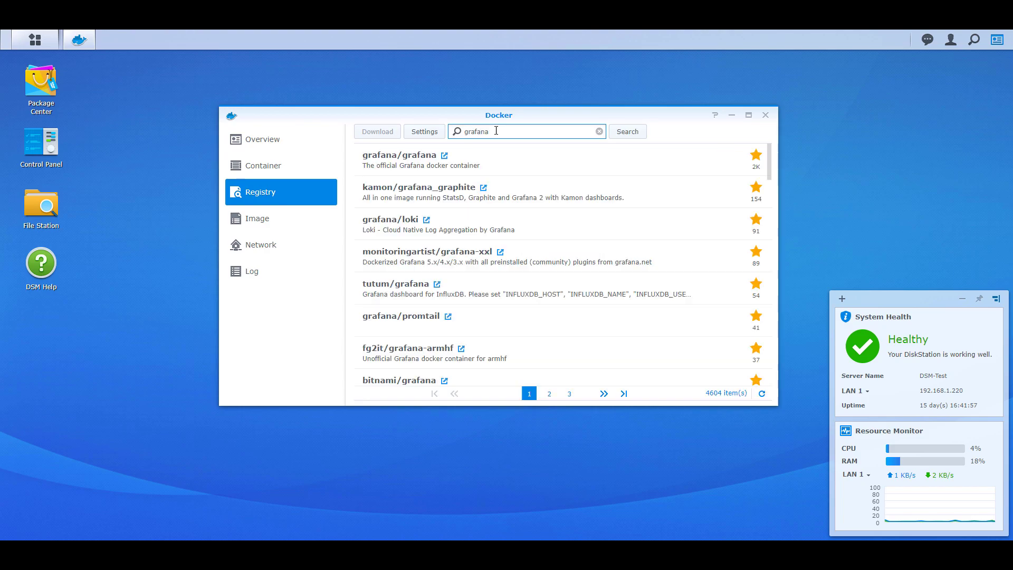
pyautogui.doubleClick(506, 156)
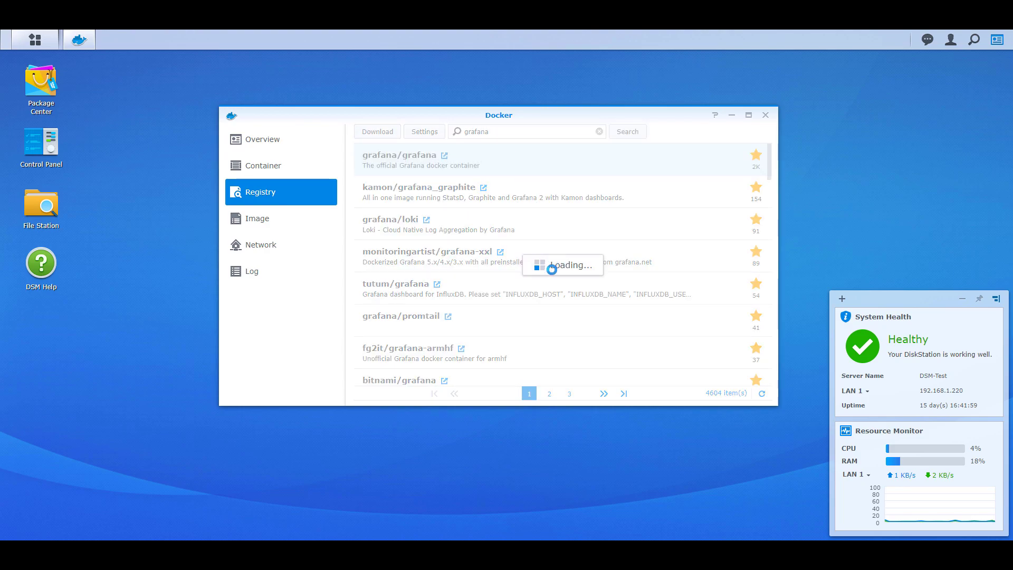
pyautogui.click(533, 283)
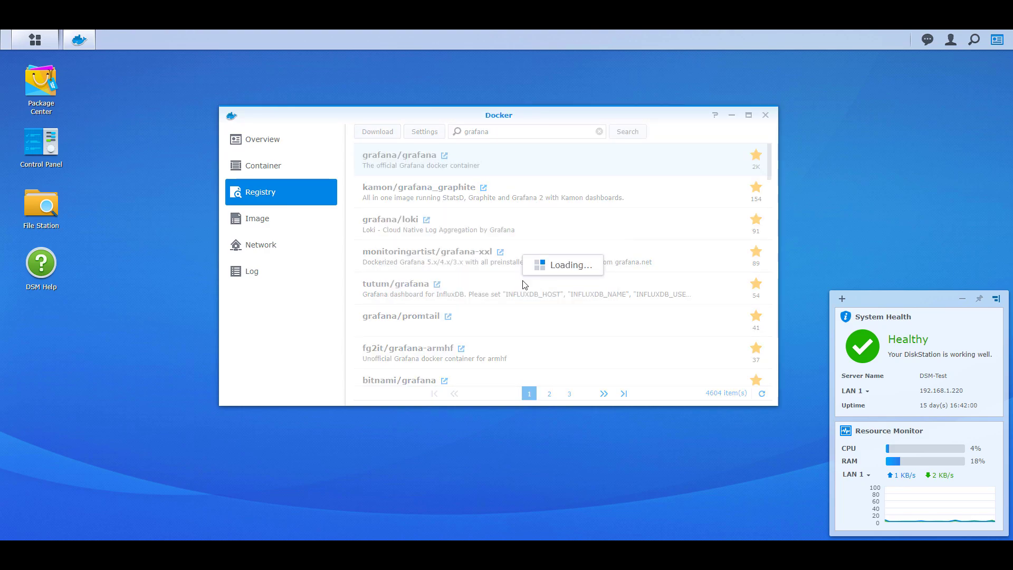
# - Create a container from grafana/grafana named Grafana with auto-restart enabled
pyautogui.click(291, 226)
pyautogui.doubleClick(536, 172)
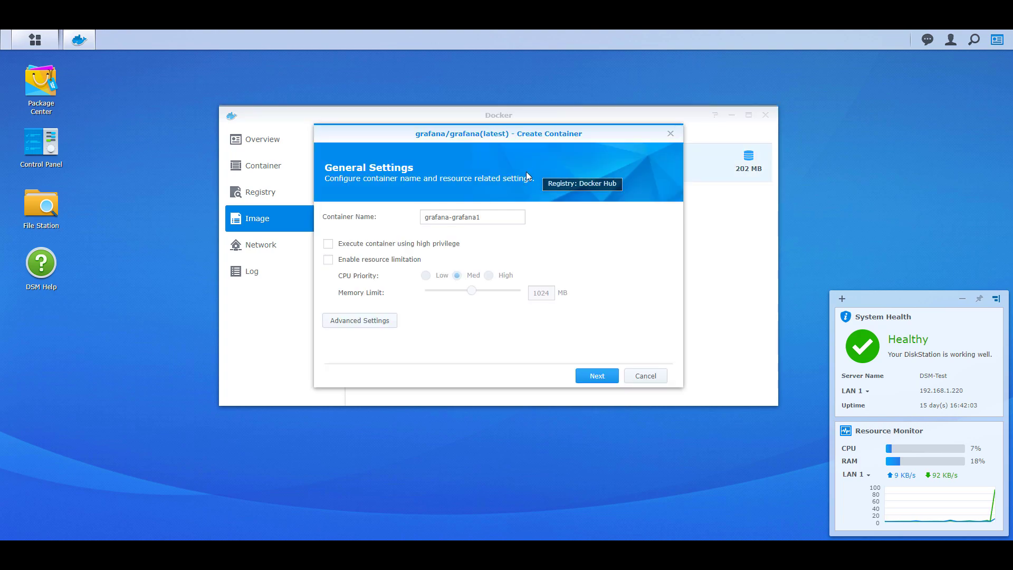
pyautogui.tripleClick(472, 216)
pyautogui.write('Grafana')
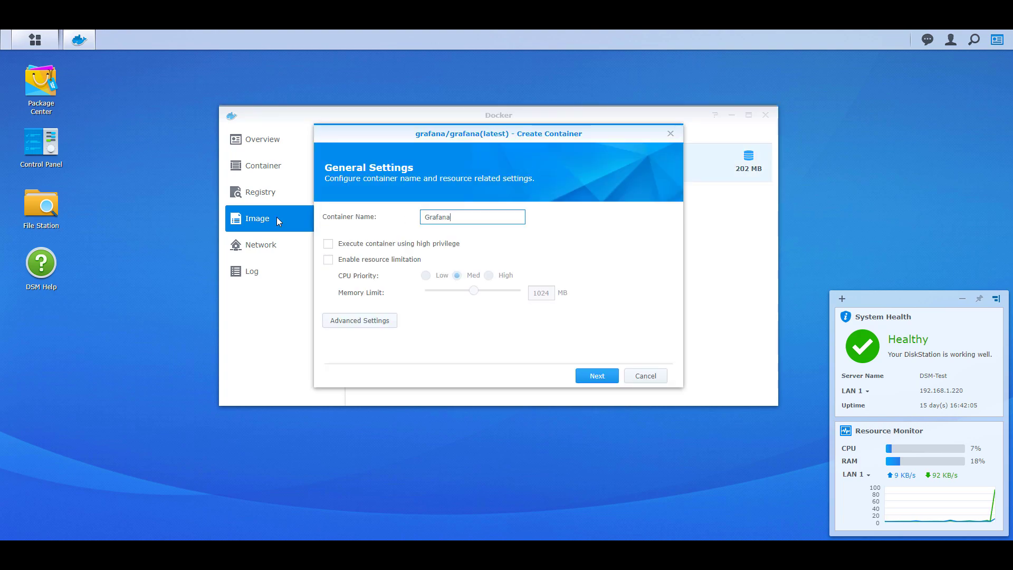
pyautogui.click(368, 325)
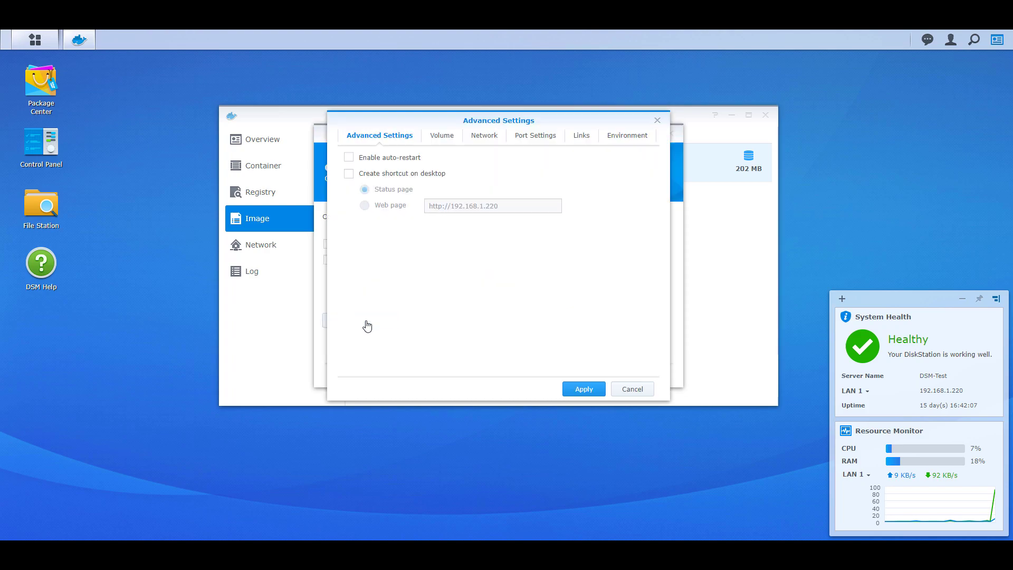
pyautogui.click(394, 160)
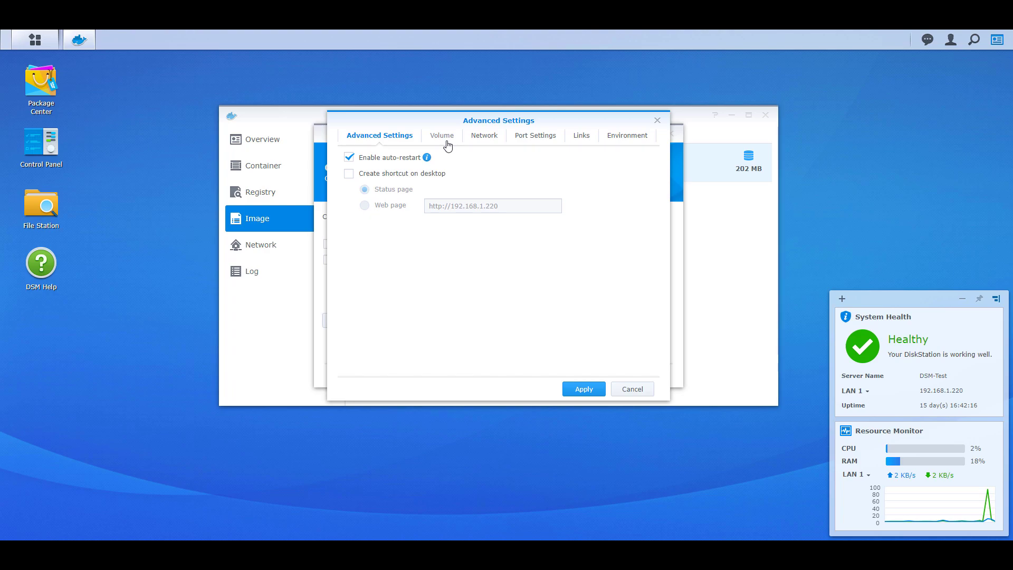
# - Mount the NAS folder docker/grafana at /var/lib/grafana, then show the port settings
pyautogui.click(447, 145)
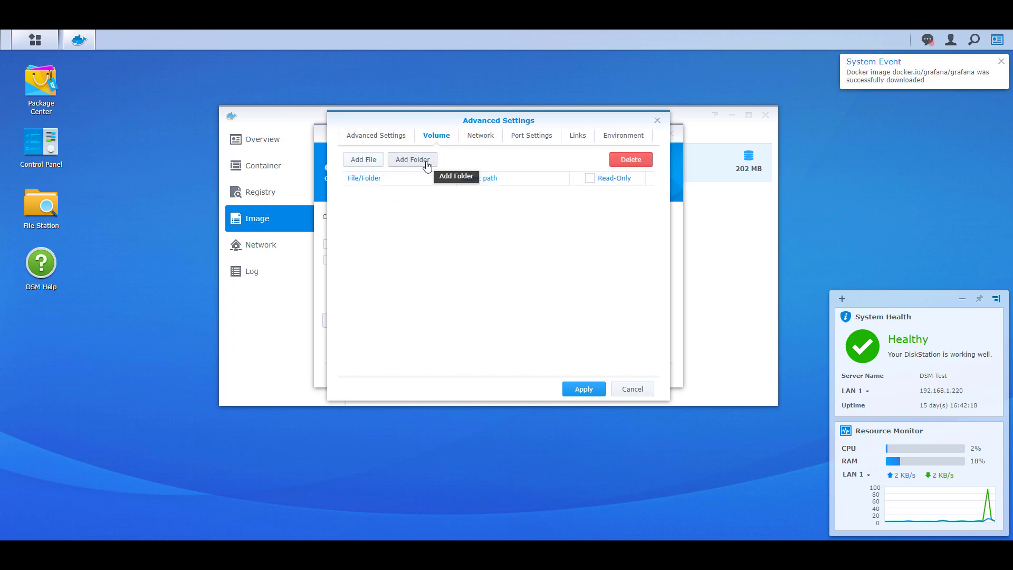
pyautogui.click(427, 164)
pyautogui.click(396, 199)
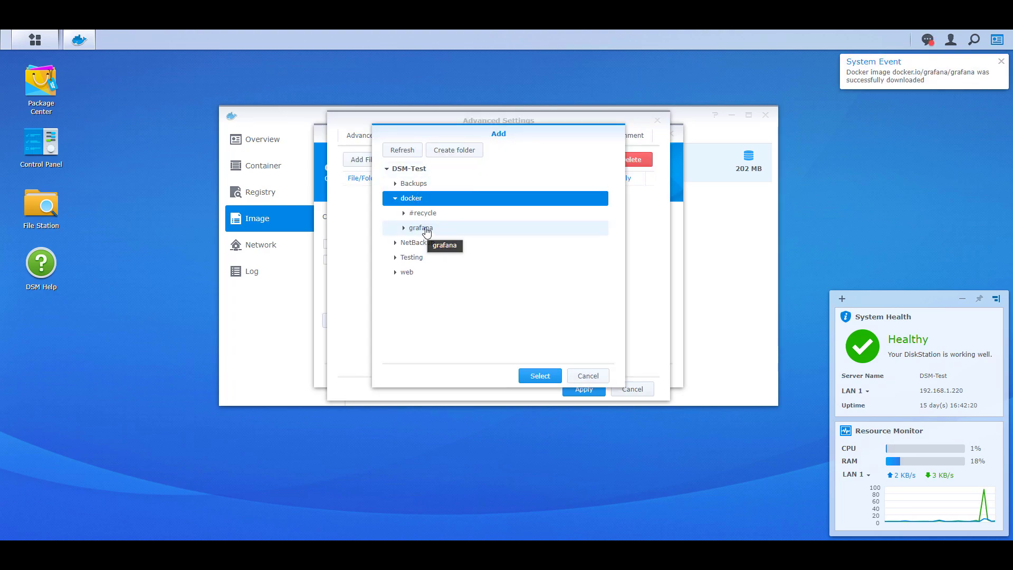
pyautogui.click(430, 232)
pyautogui.click(533, 376)
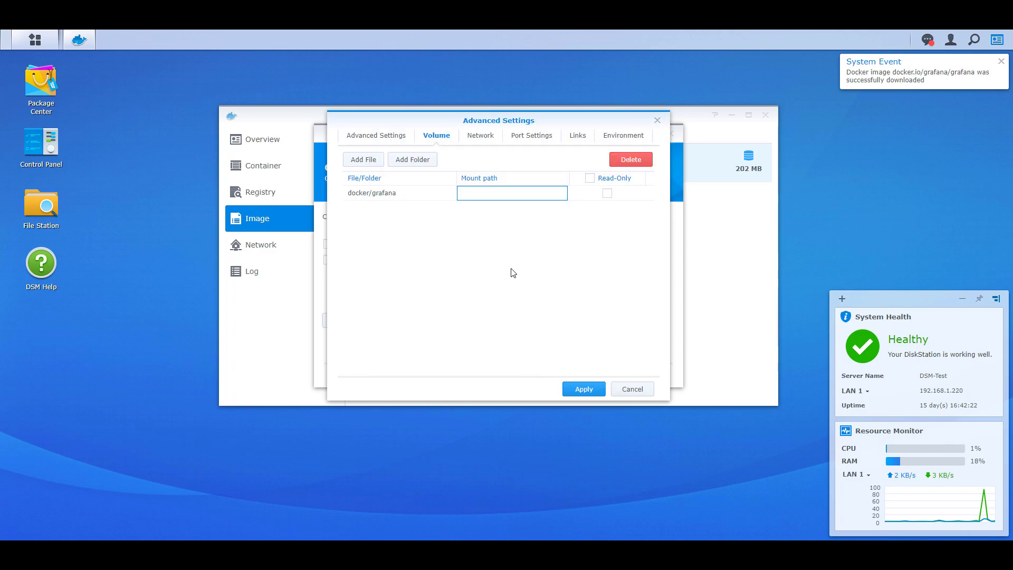
pyautogui.write('/va')
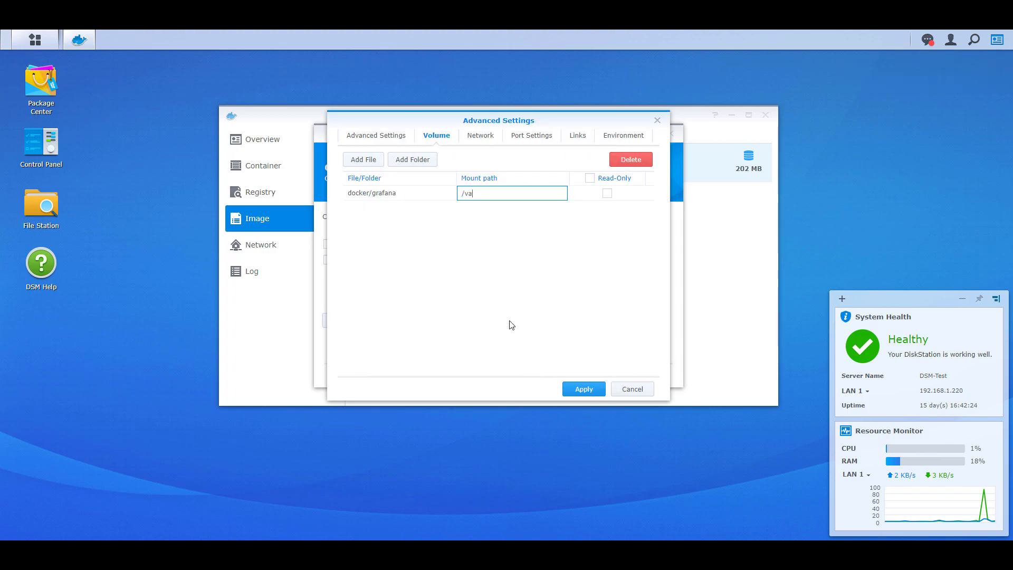
pyautogui.write('r/lib/grafana')
pyautogui.click(510, 324)
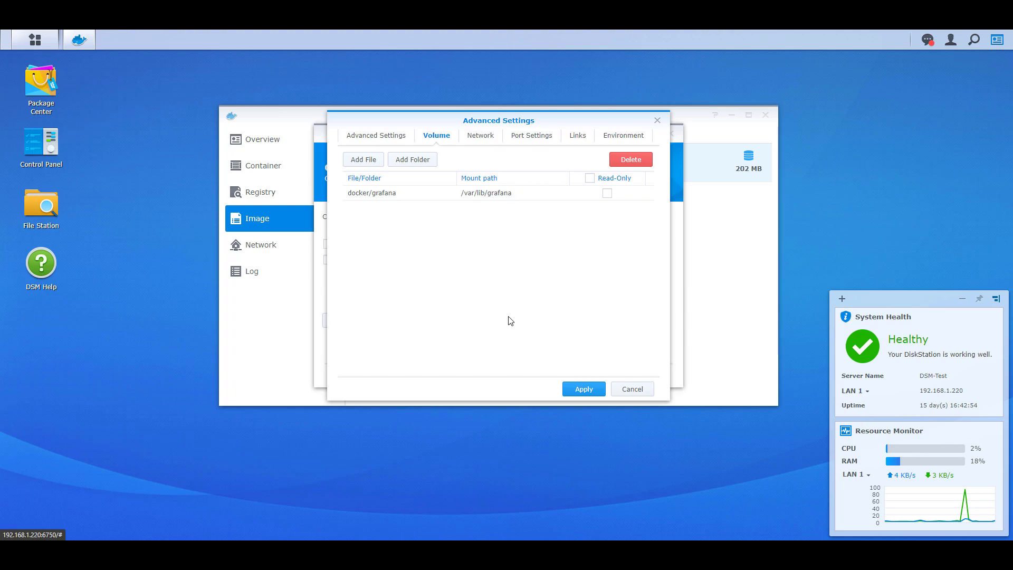
pyautogui.click(546, 137)
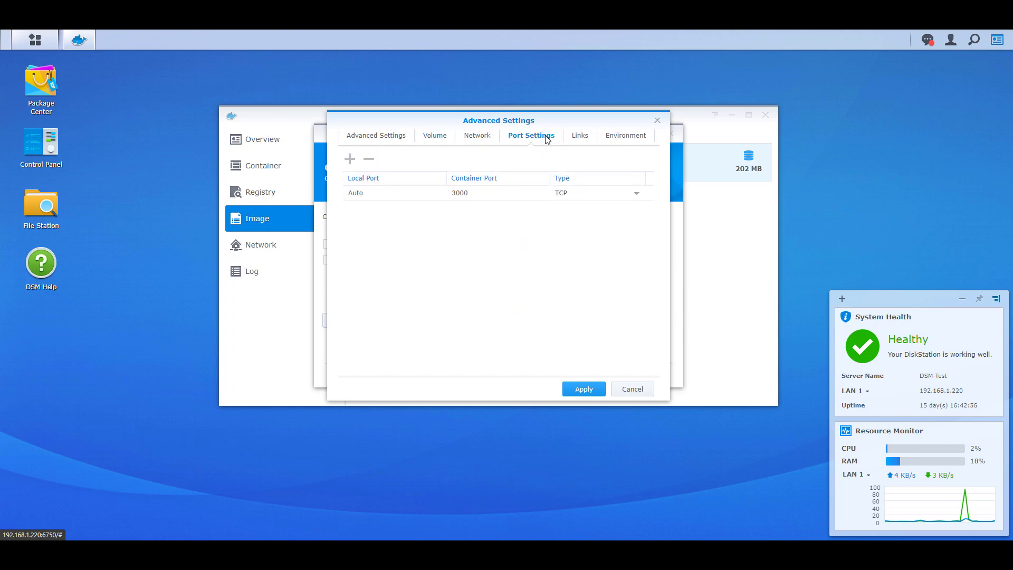
# - Set local port 8080 for the container's TCP port 3000
pyautogui.click(412, 193)
pyautogui.write('8080')
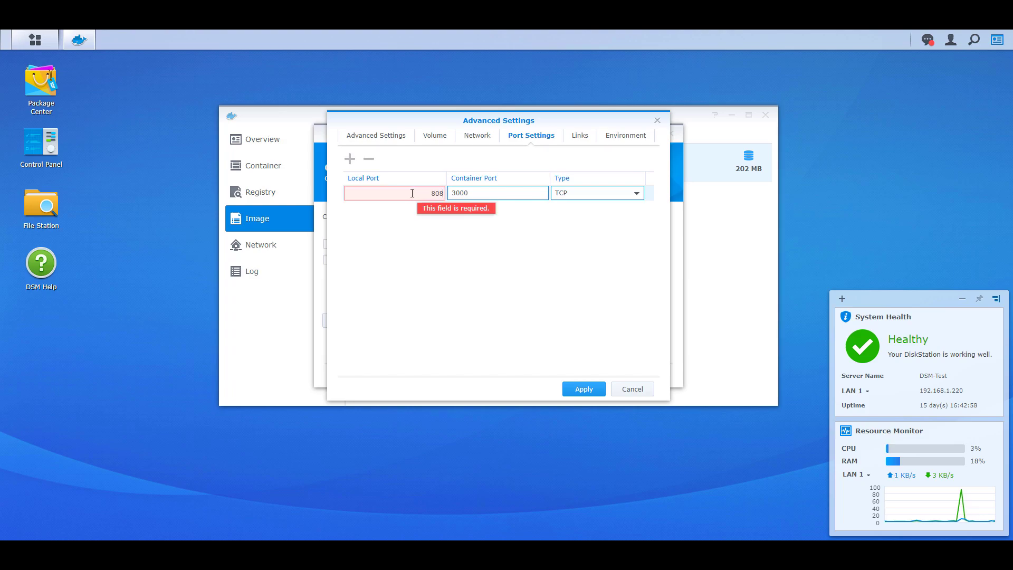
pyautogui.click(467, 263)
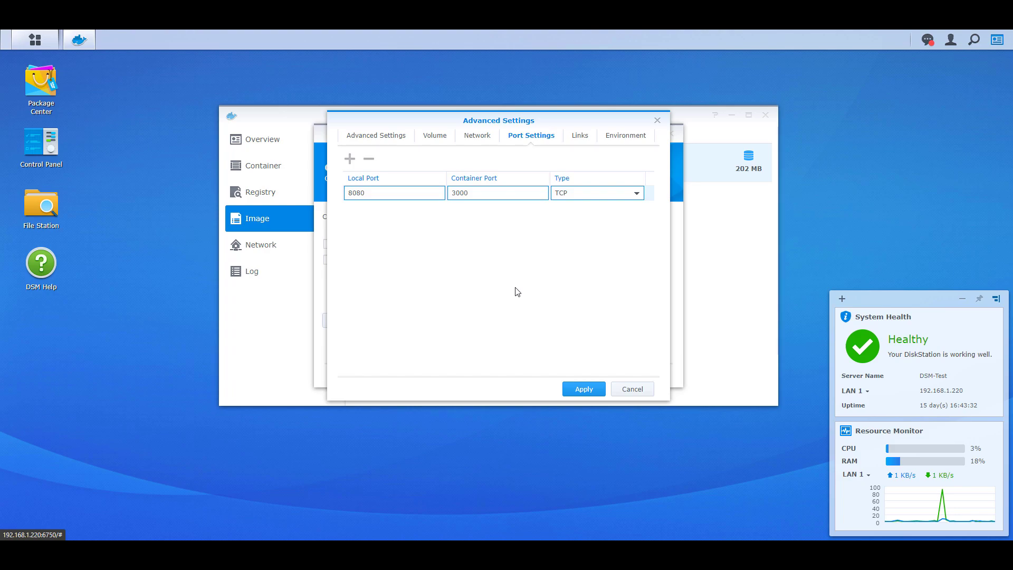
# - Save the advanced settings, apply the summary, and check Grafana in the container list
pyautogui.click(571, 389)
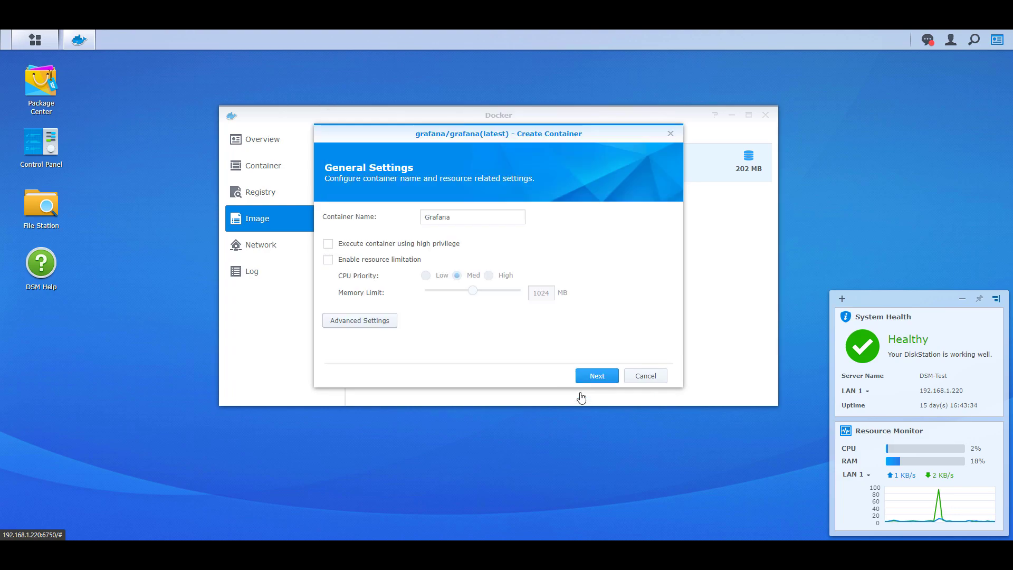
pyautogui.click(596, 376)
pyautogui.click(595, 375)
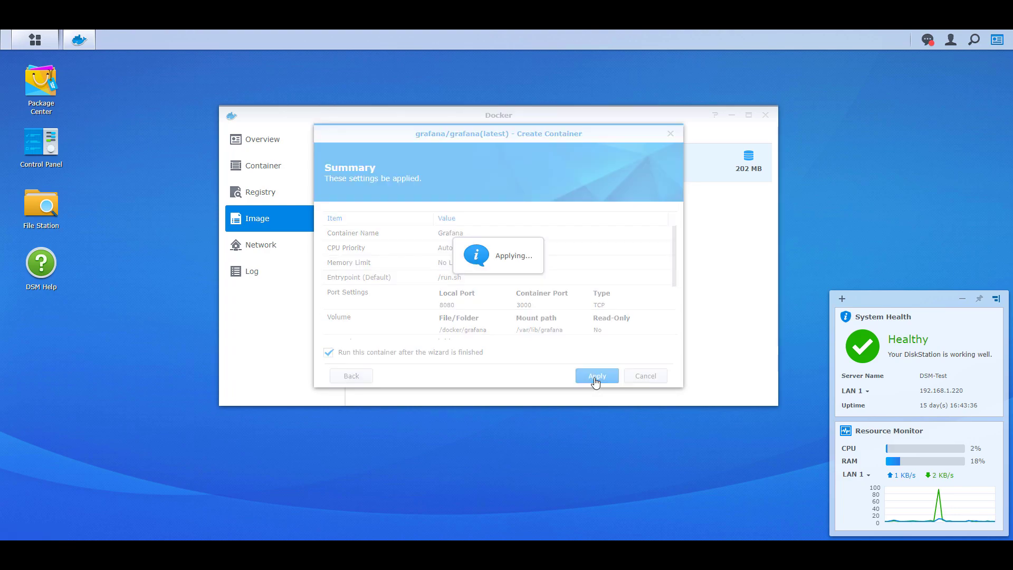
pyautogui.click(290, 178)
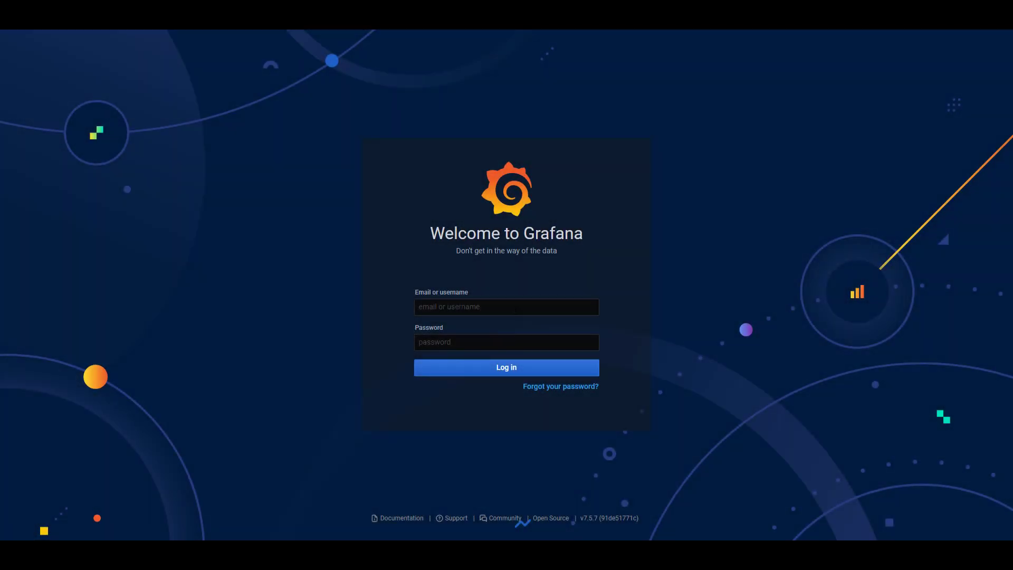
# - Log in to Grafana with the default admin username and password
pyautogui.write('admin')
pyautogui.press('Tab')
pyautogui.write('admin')
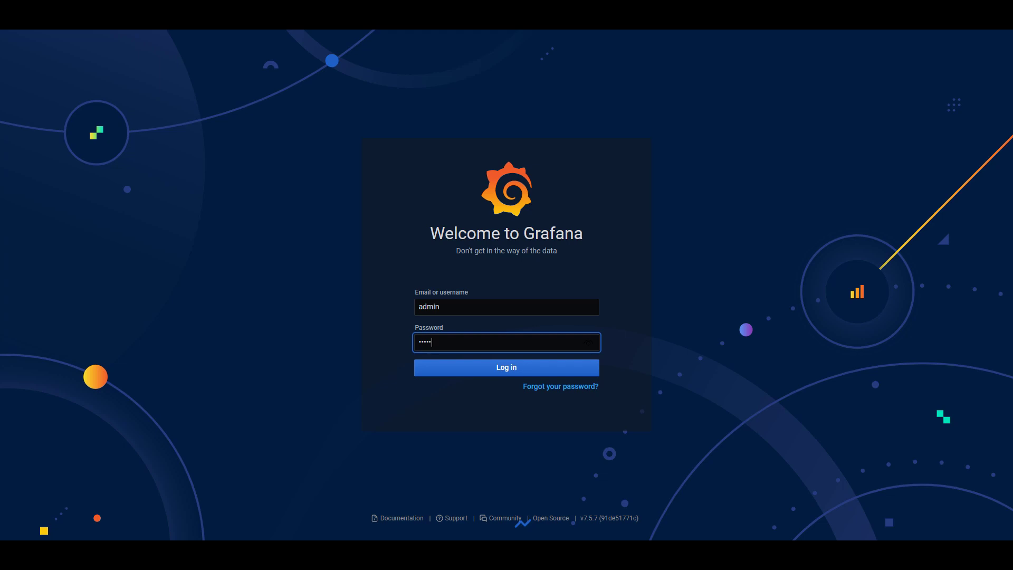
pyautogui.press('Return')
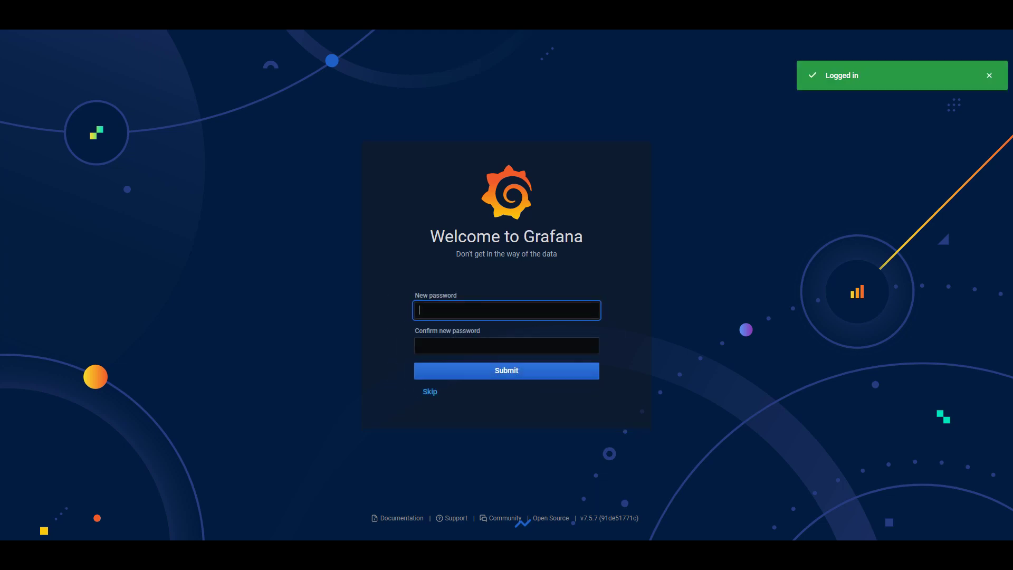
# - Enter and confirm a new admin password, then submit it
pyautogui.write('•••••••••')
pyautogui.press('Tab')
pyautogui.write('•••••••••')
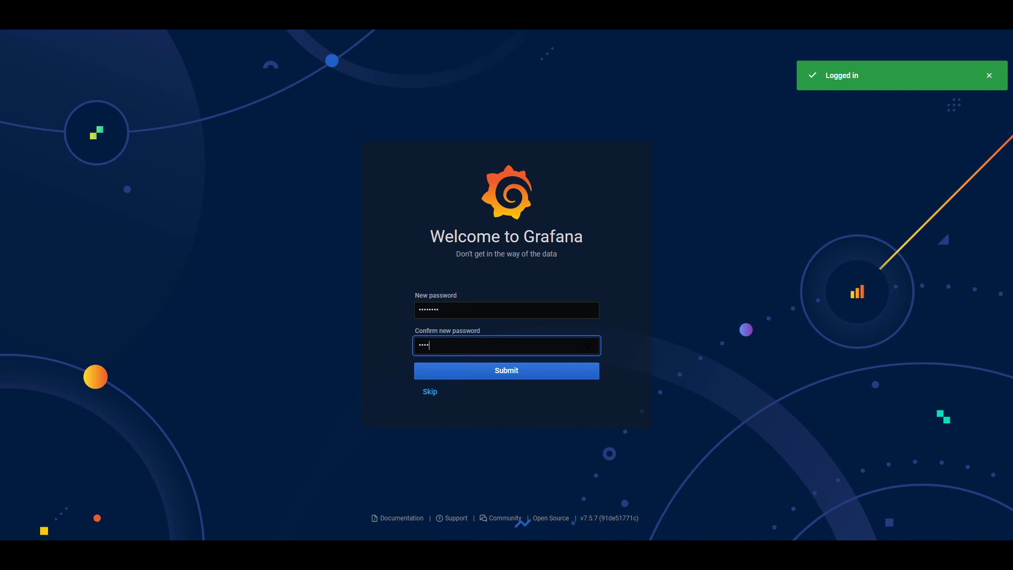
pyautogui.press('Return')
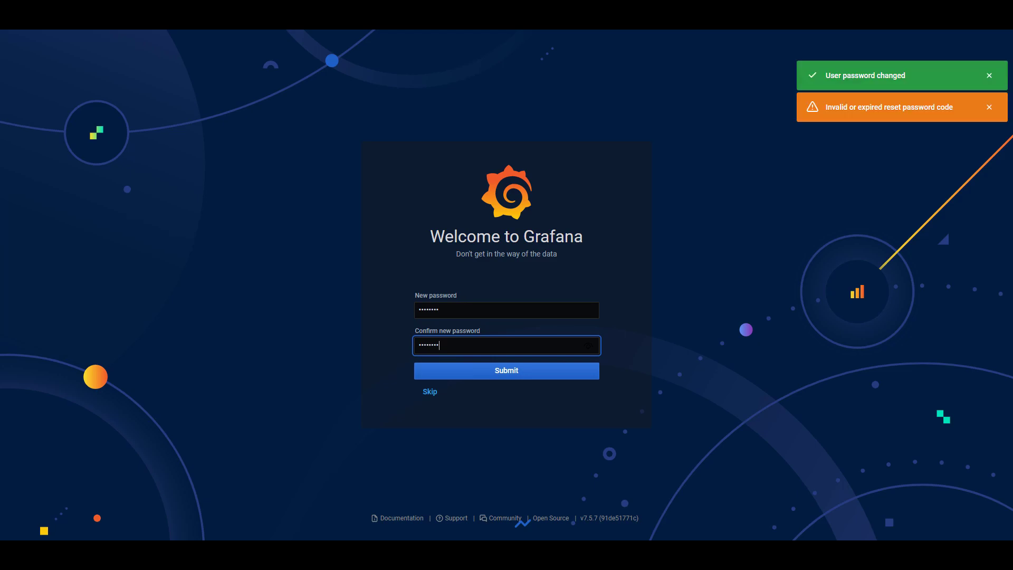